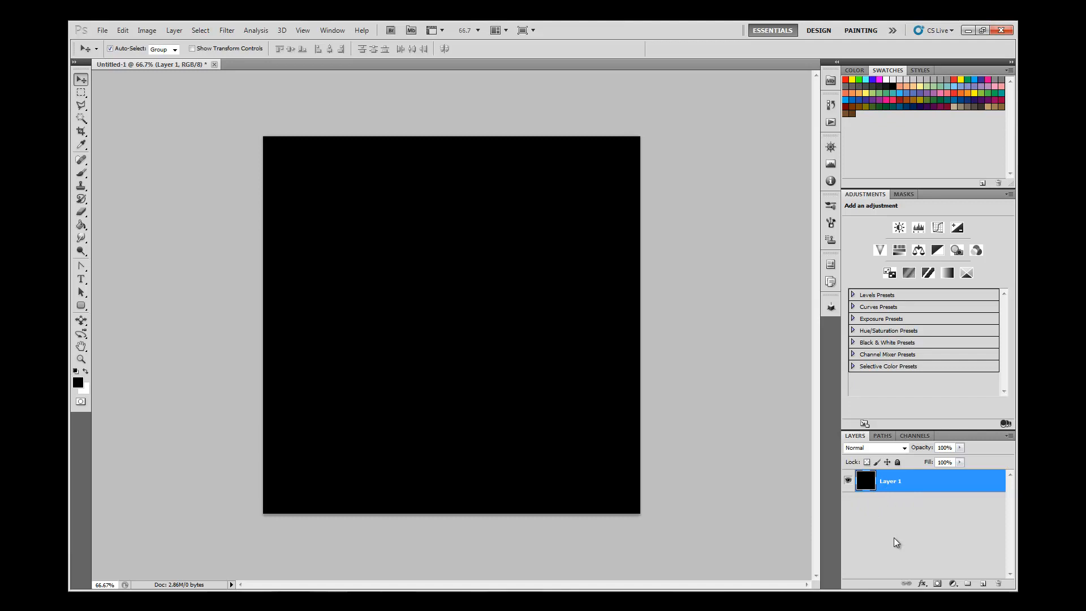
Step: Add the white text "PsC" in Impact at 252 pt and move it to the middle of the black canvas
left_click(81, 279)
left_click(288, 316)
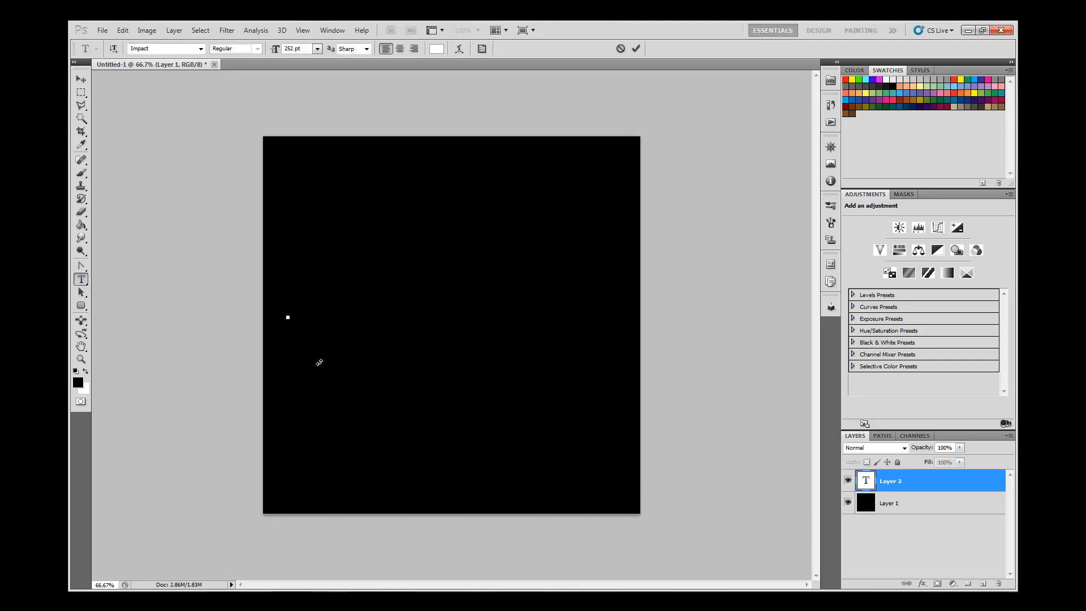
type("PsC")
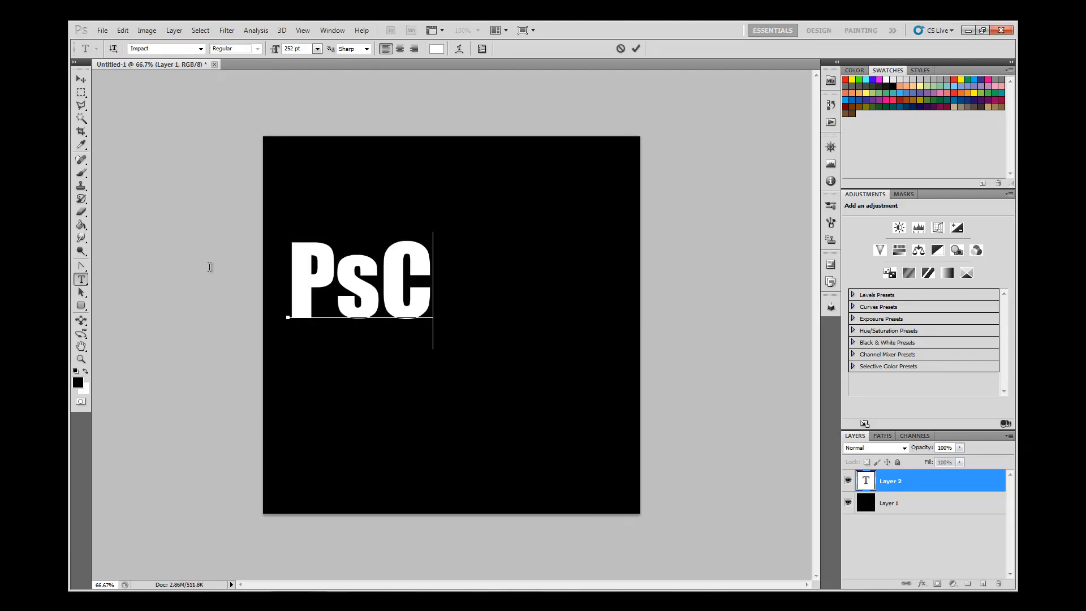
left_click(81, 81)
left_click_drag(391, 264, 481, 301)
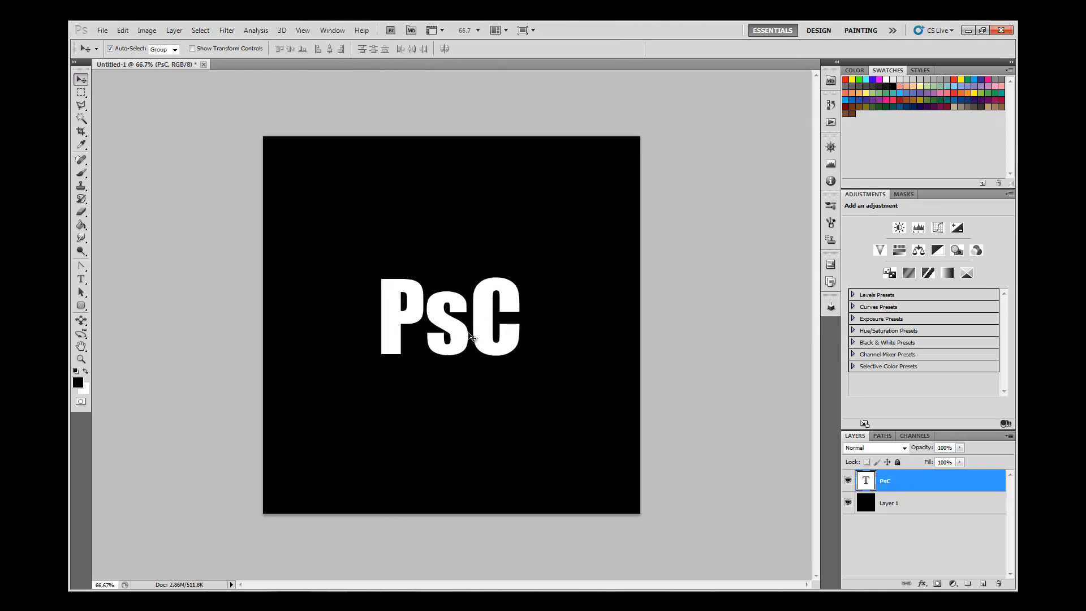
Step: Rasterize the PsC text and soften it with a Gaussian Blur of 4.0 pixels radius
left_click(228, 30)
mouse_move(249, 136)
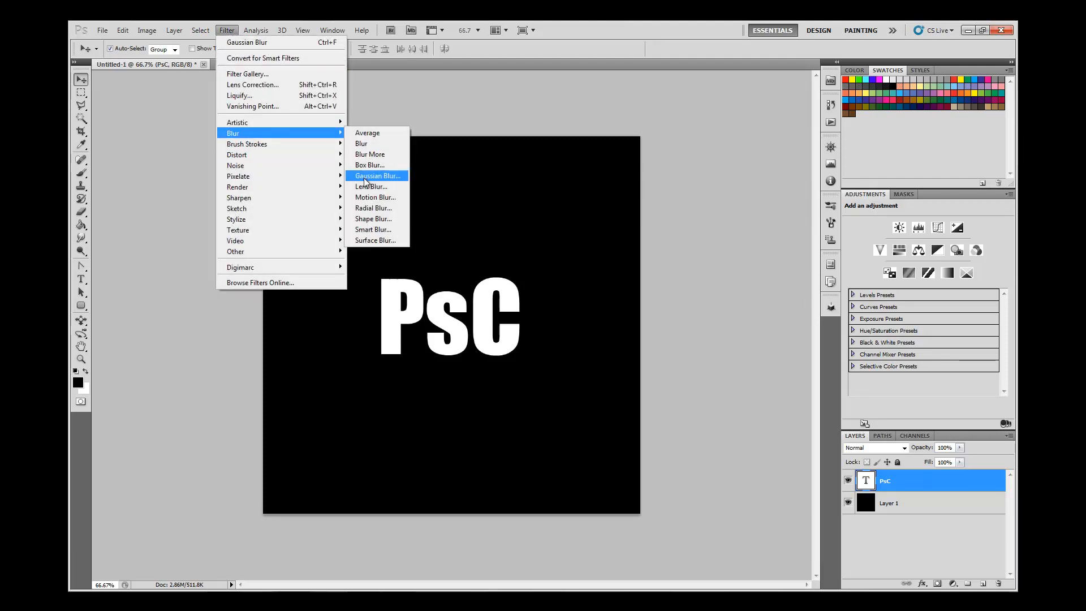
left_click(364, 176)
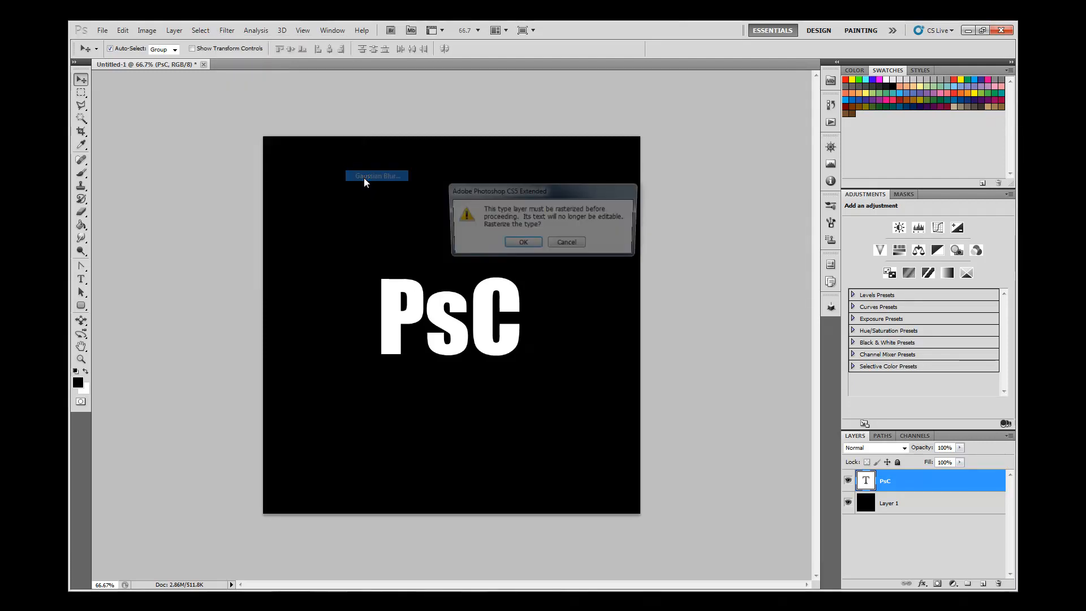
left_click(509, 245)
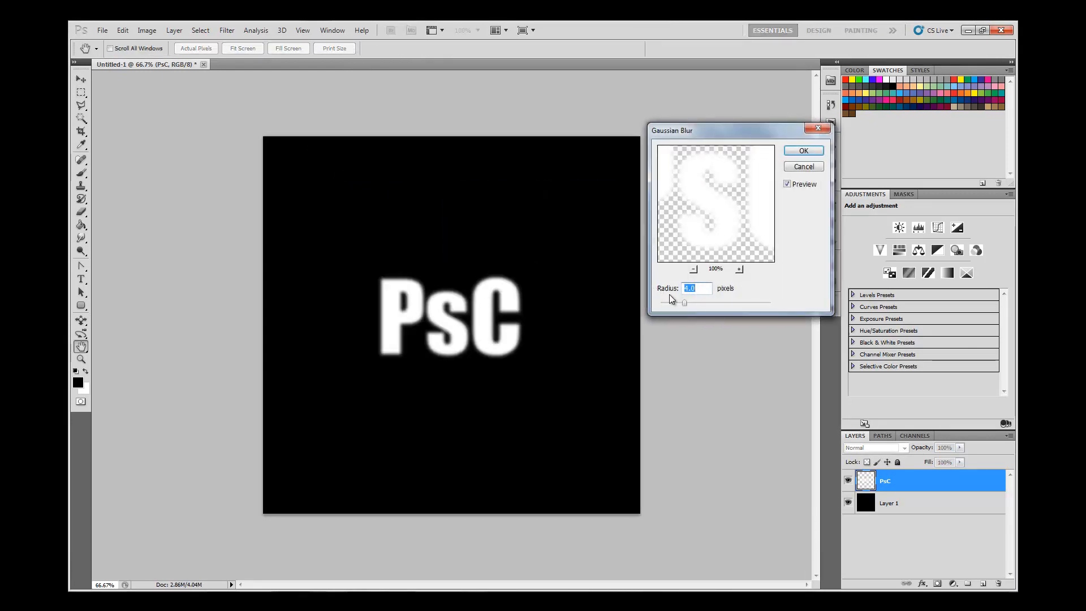
left_click_drag(681, 301, 684, 303)
left_click(802, 151)
key("v")
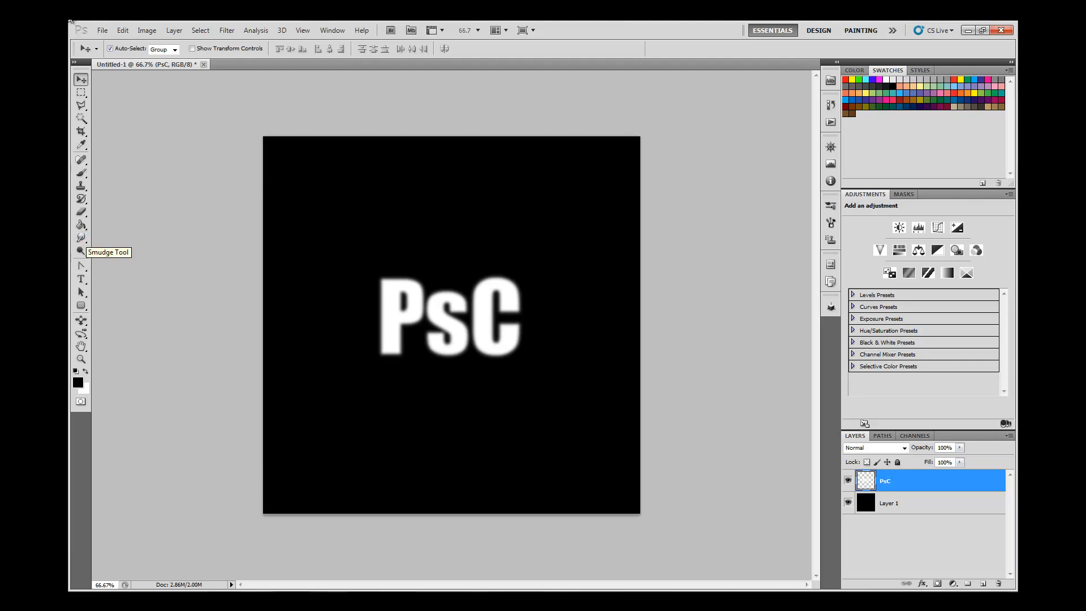
Step: Smudge the top edge of the P upward into a flame wisp at 50% strength, undoing trial strokes
left_click(82, 246)
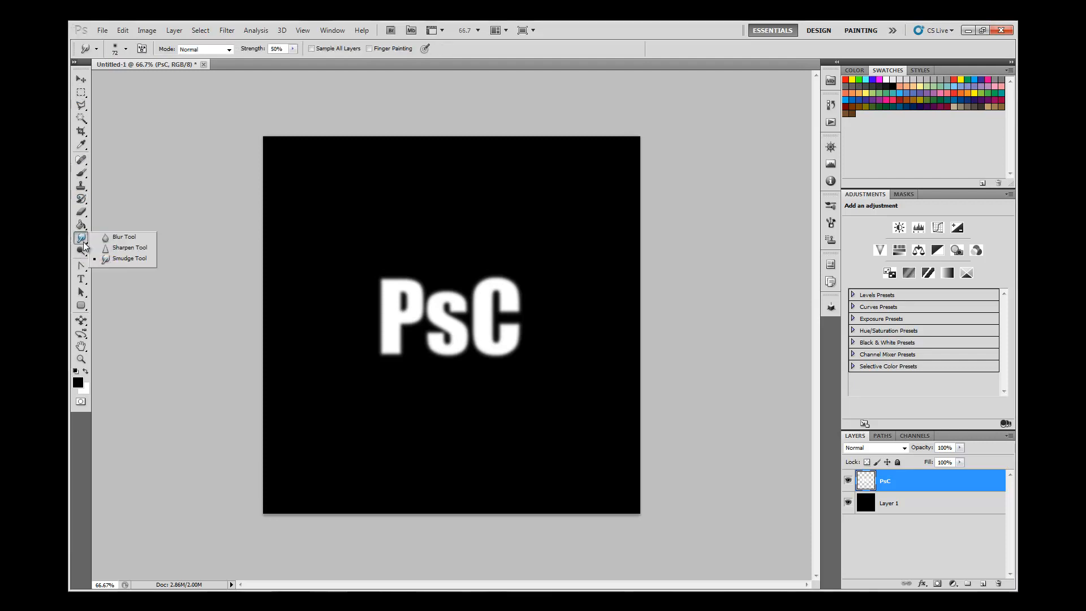
left_click(108, 262)
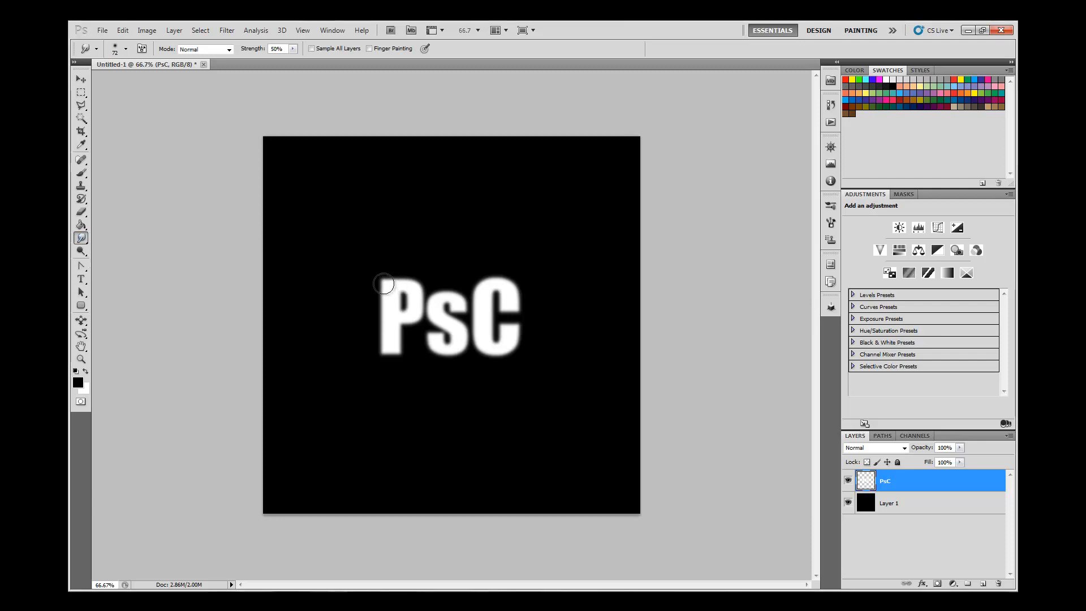
left_click_drag(388, 281, 376, 230)
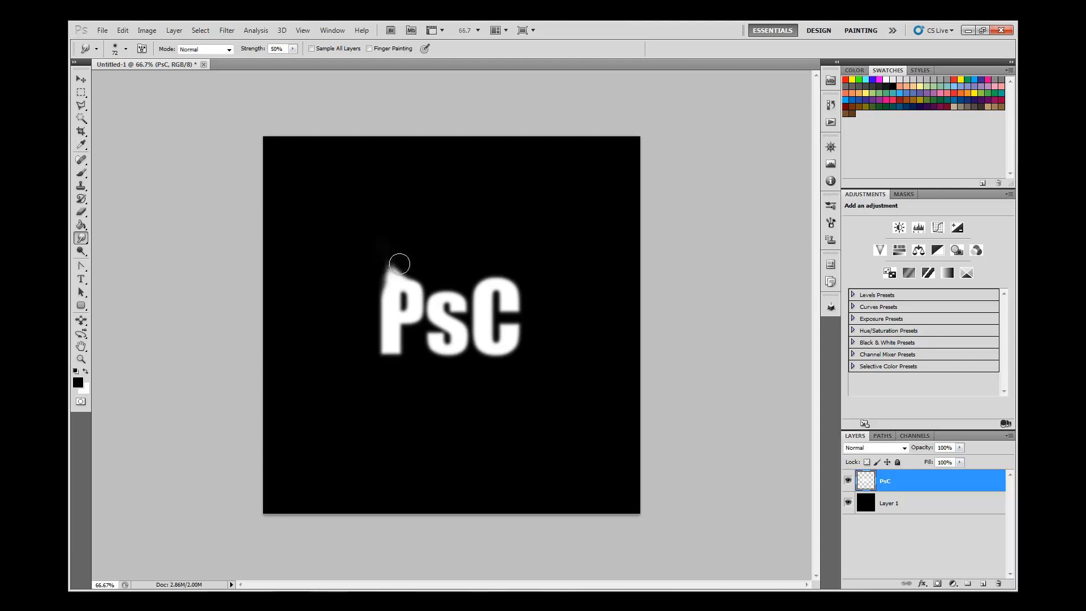
mouse_move(390, 266)
left_mouse_down()
mouse_move(393, 245)
mouse_move(412, 257)
left_mouse_up()
key("ctrl+z")
key("ctrl+z")
key("ctrl+z")
Step: Smudge the tops of the P, s and C upward into flames and warp the letters' sides
left_click_drag(413, 282, 407, 252)
mouse_move(438, 295)
left_mouse_down()
mouse_move(450, 274)
mouse_move(434, 247)
left_mouse_up()
left_click_drag(495, 274, 460, 243)
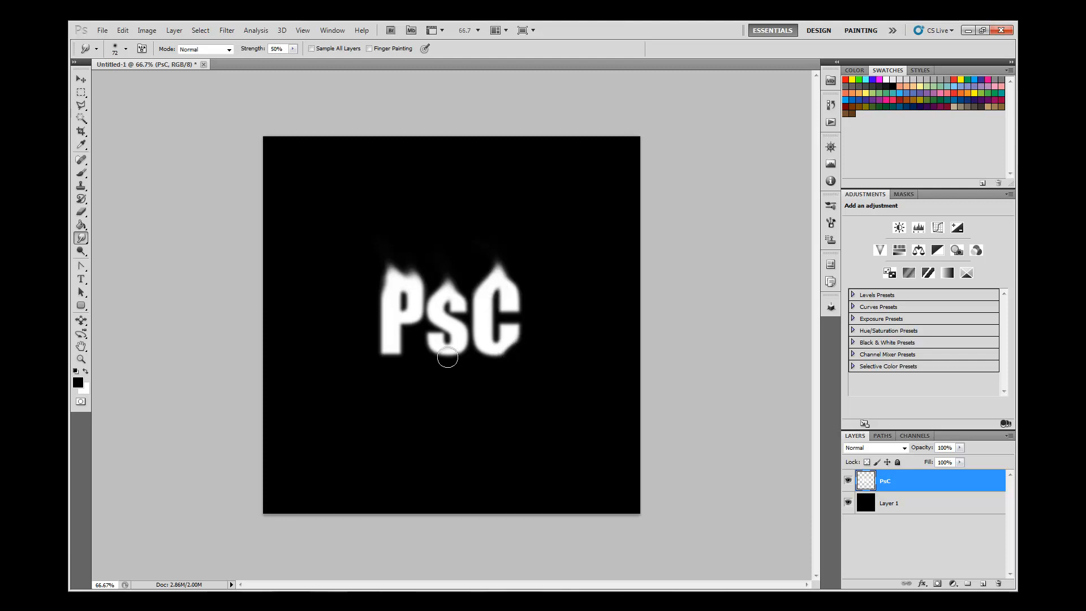
mouse_move(373, 314)
left_mouse_down()
mouse_move(377, 346)
mouse_move(417, 341)
left_mouse_up()
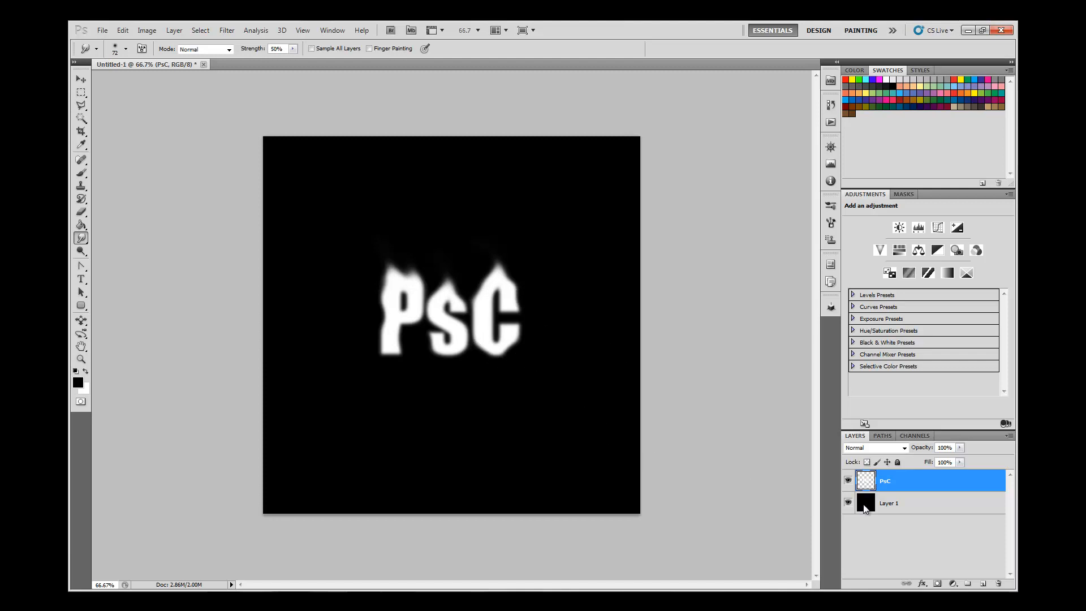
Step: Add a Color Balance adjustment layer and set its shadows to Cyan-Red 70 and Yellow-Blue -70
left_click(950, 585)
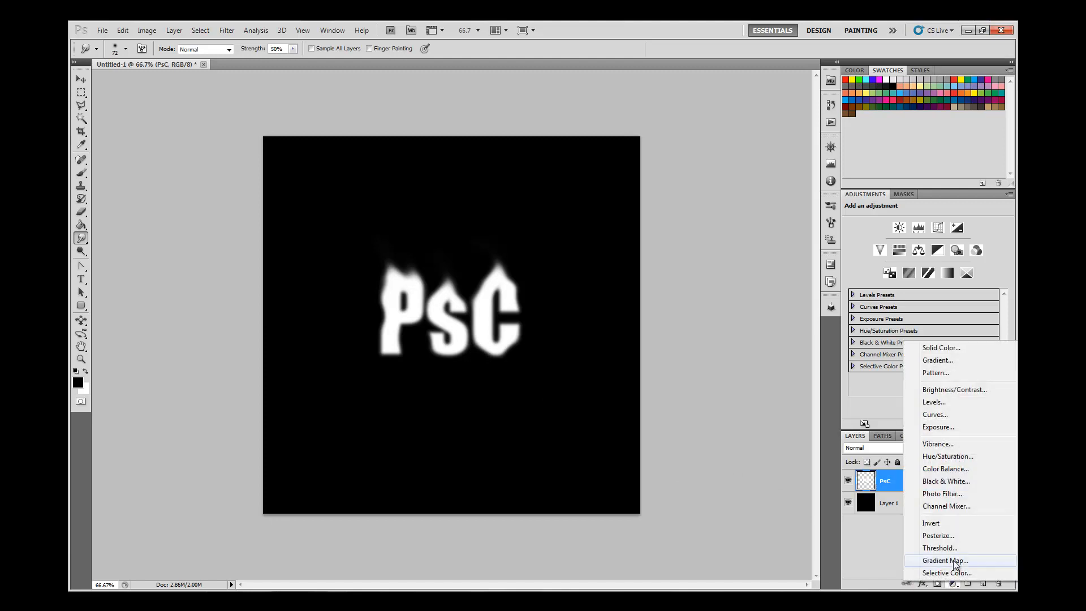
left_click(945, 468)
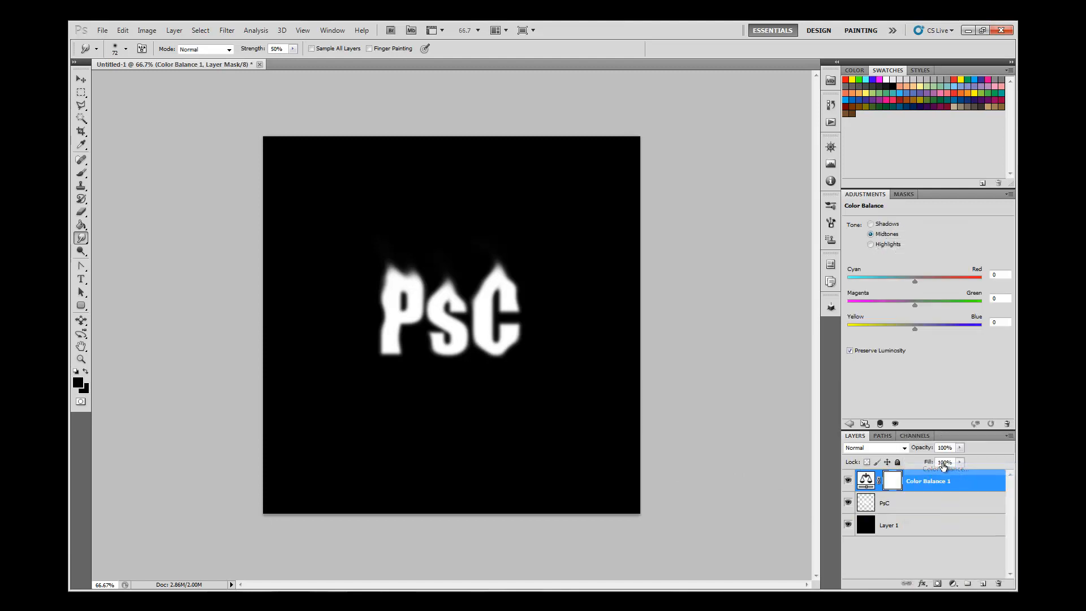
left_click(871, 225)
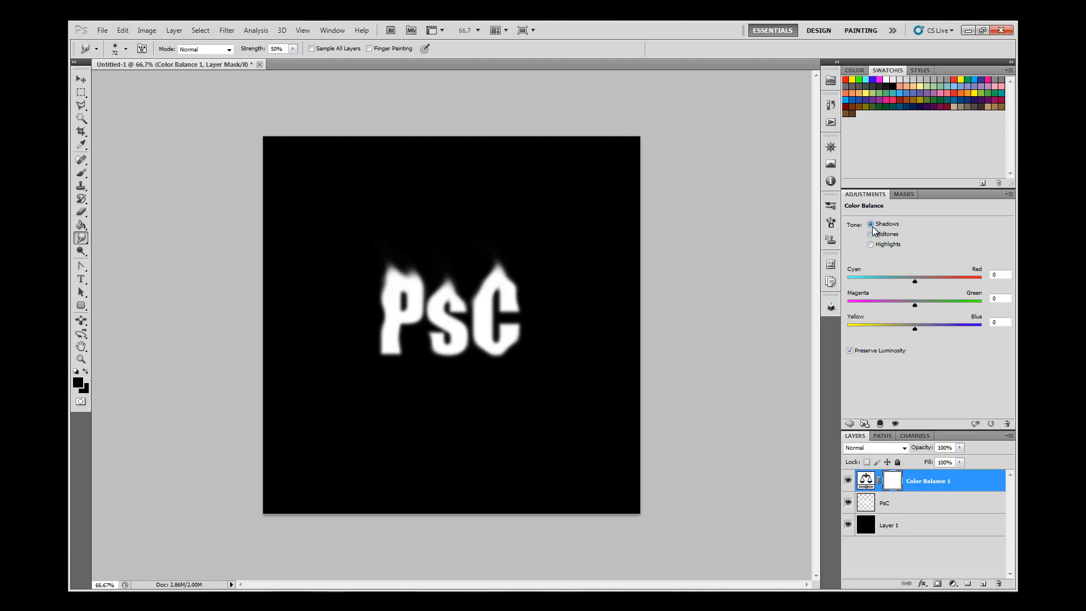
left_click(1001, 276)
type("70")
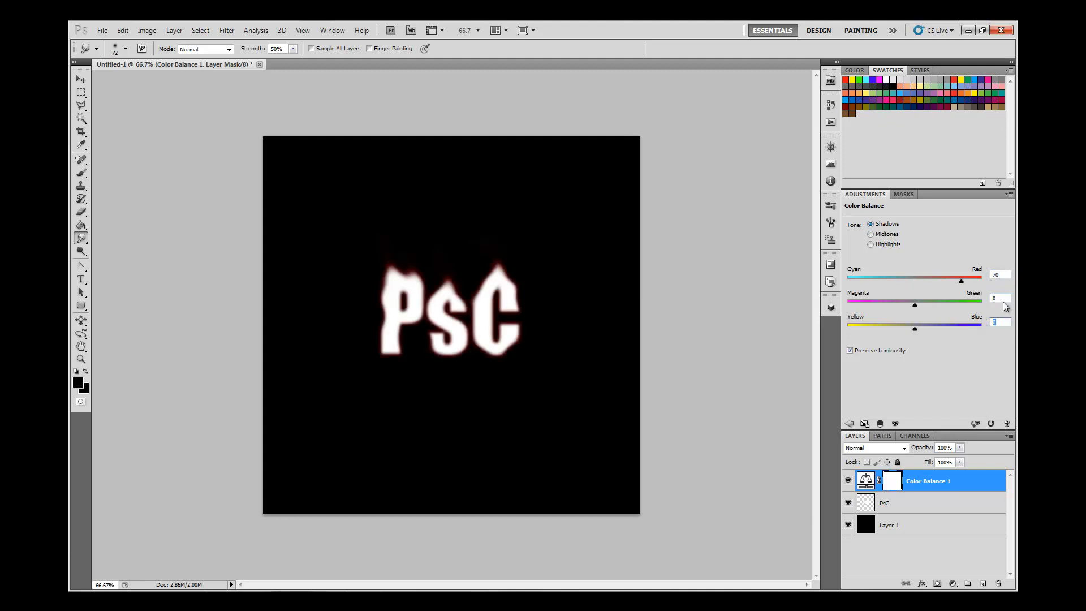
type("-70")
Step: Set the Color Balance midtones to Cyan-Red 70 and Yellow-Blue -70
left_click(871, 234)
type("70")
key("Tab")
key("Tab")
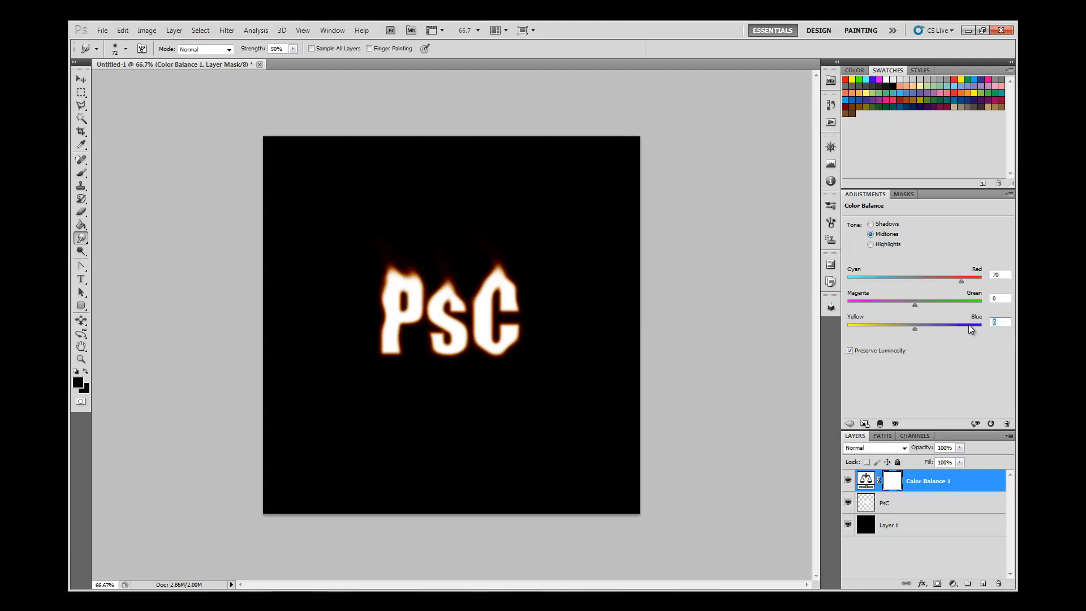
type("-70")
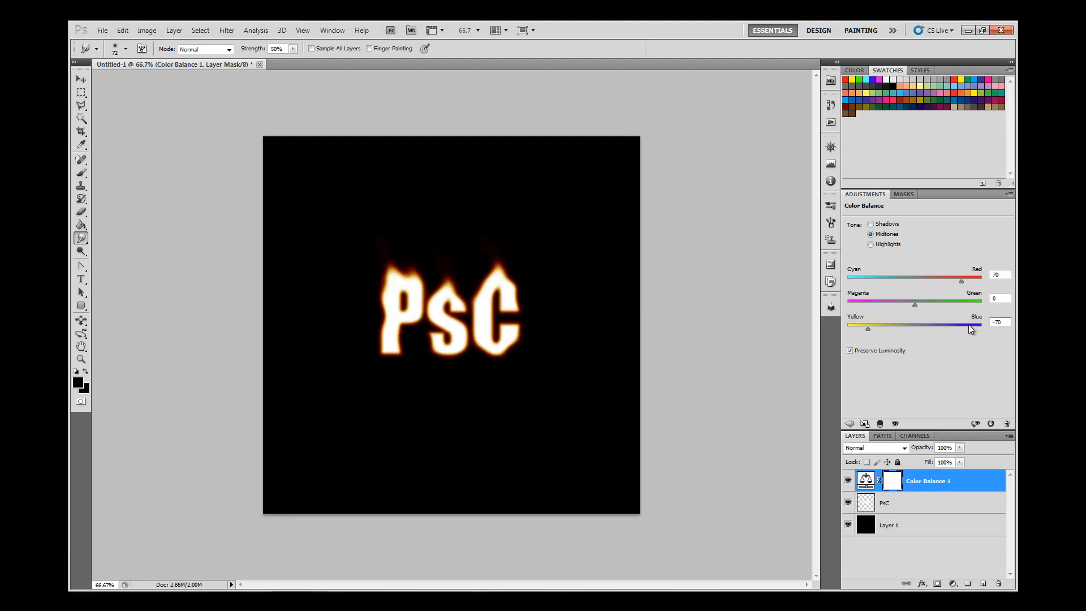
Step: Set the Color Balance highlights to Cyan-Red 70 and Yellow-Blue -20
left_click(871, 244)
left_click(1000, 274)
type("7")
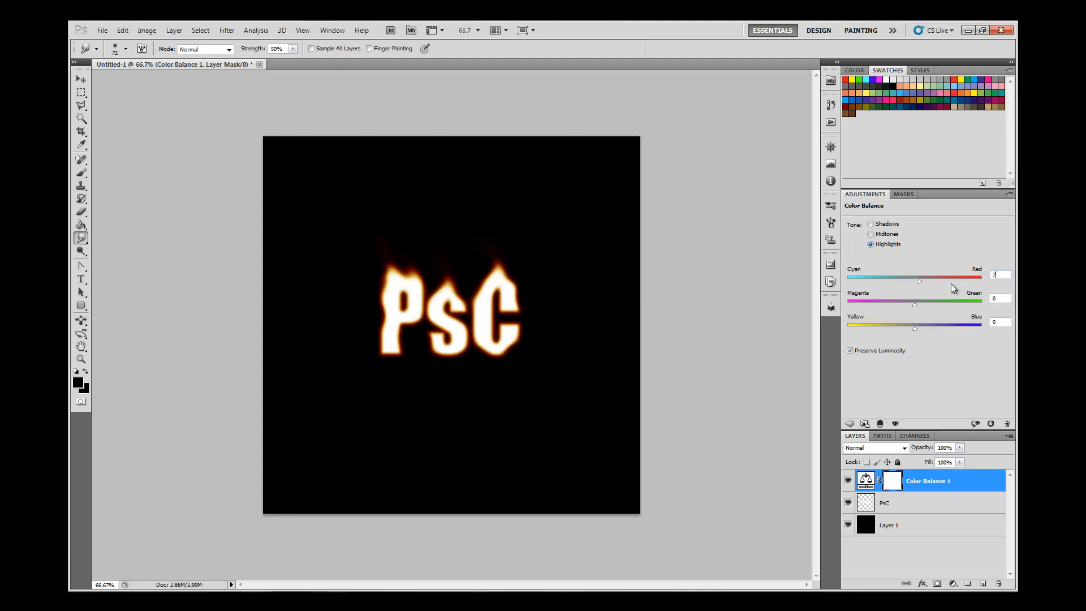
type("0")
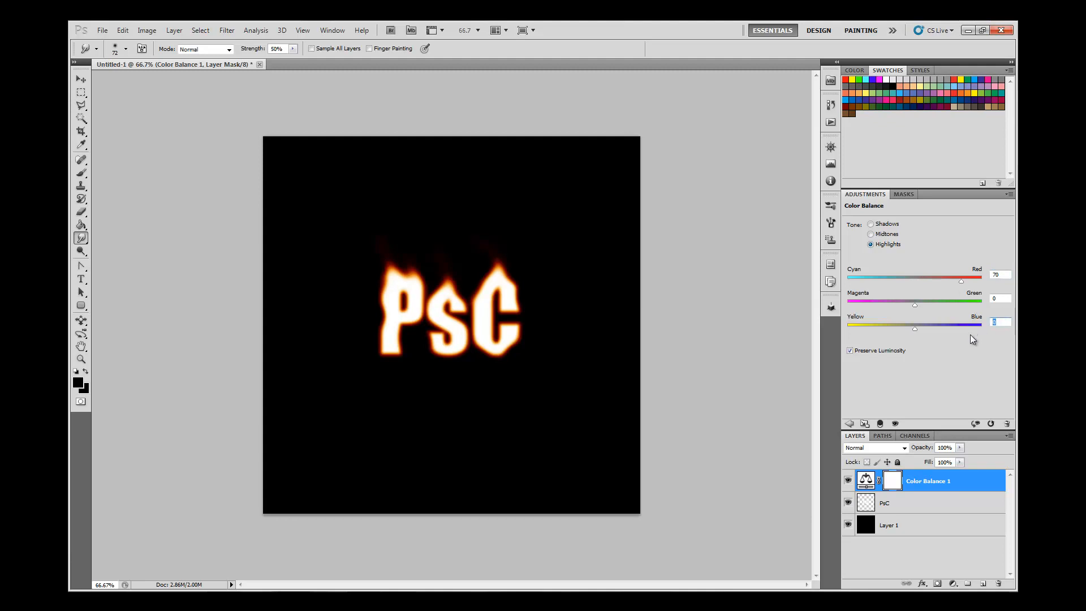
key("Return")
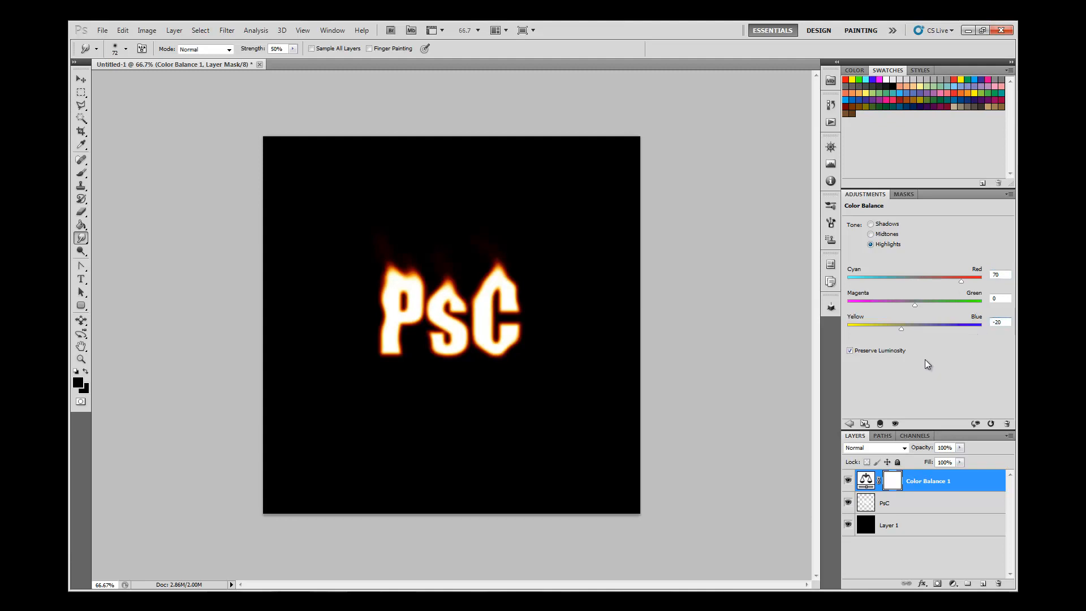
Step: Add a second "PsC" text in Impact at 252 pt over the flaming letters and color it black
left_click(82, 79)
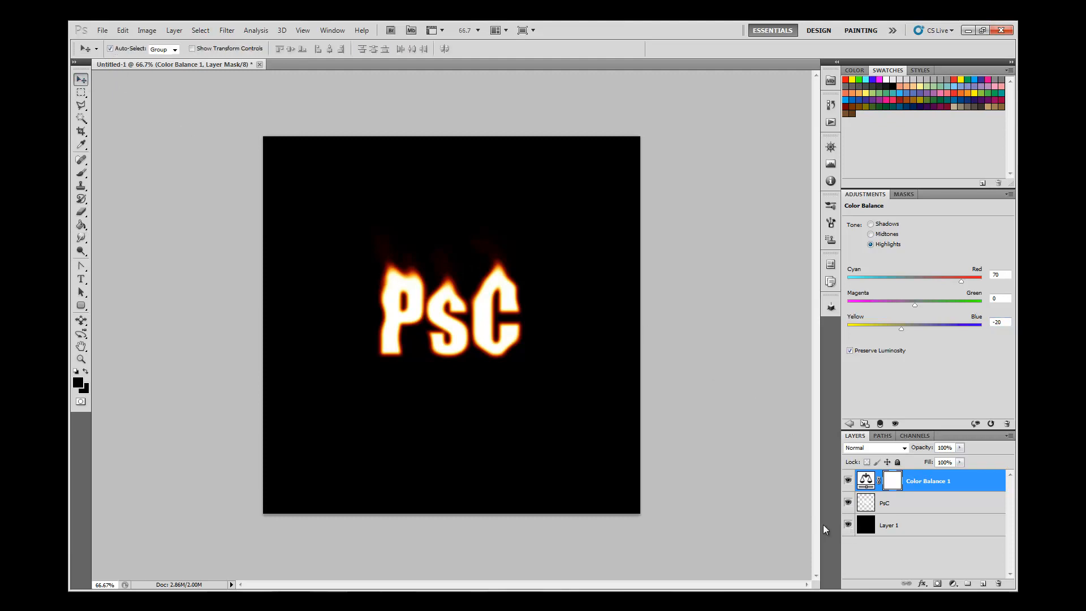
left_click(81, 279)
left_click(378, 322)
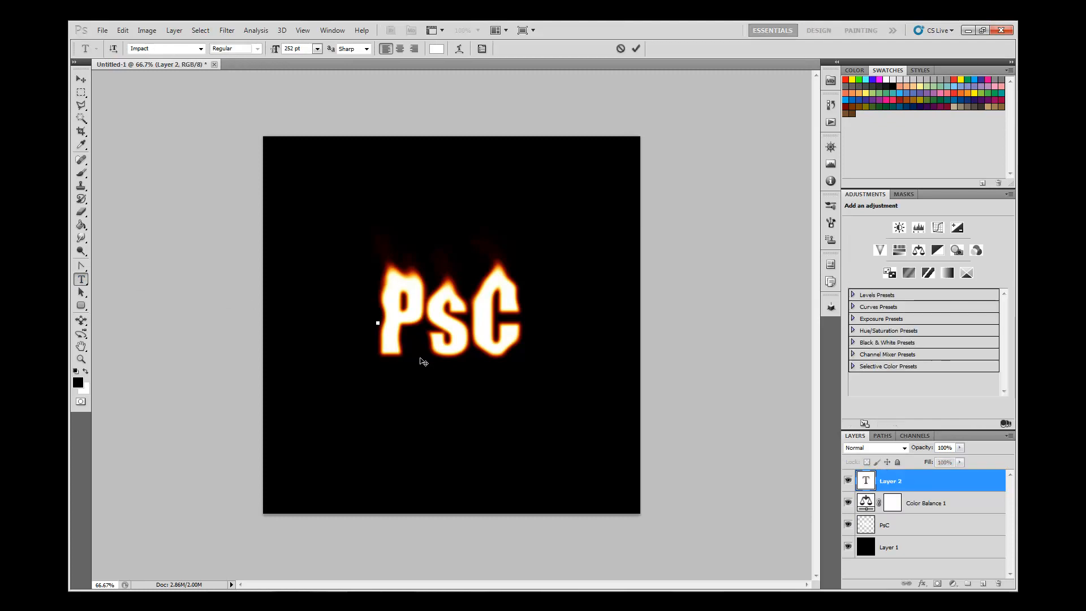
type("PsC")
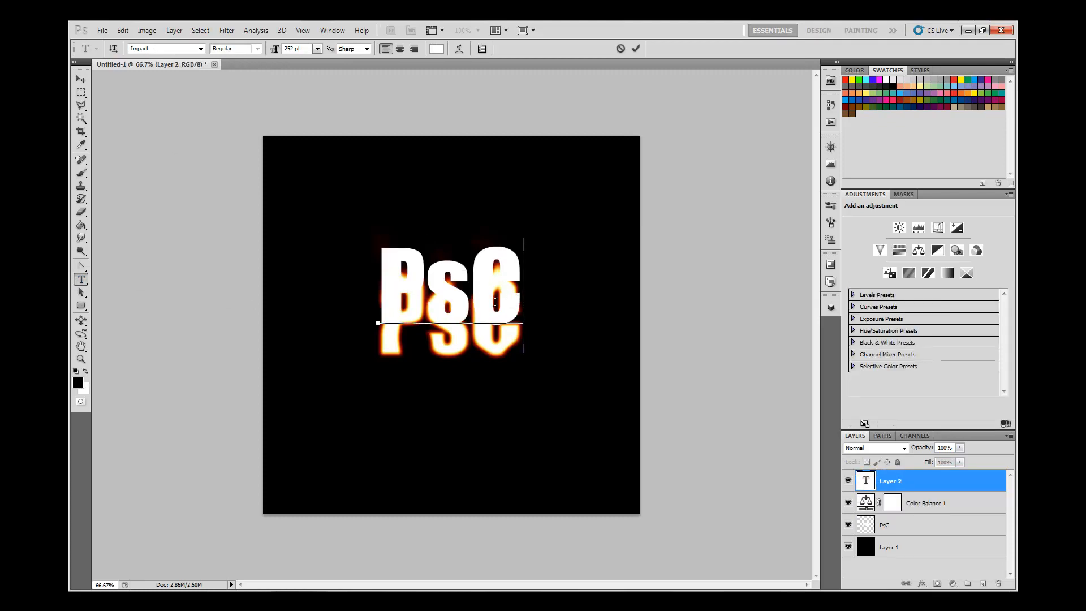
left_click_drag(529, 308, 389, 295)
left_click(436, 49)
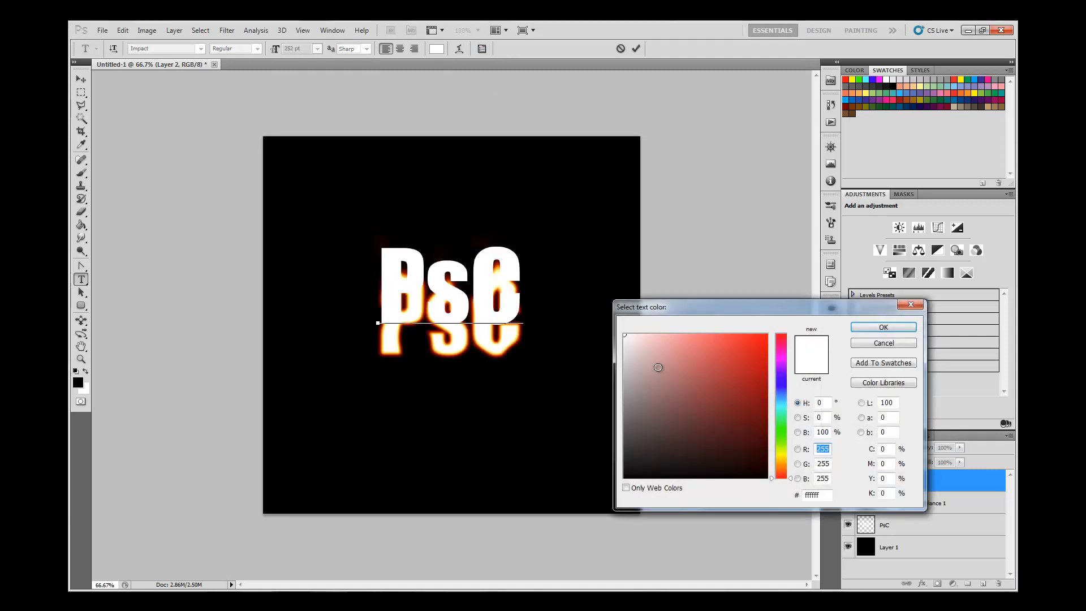
left_click(625, 478)
left_click(879, 328)
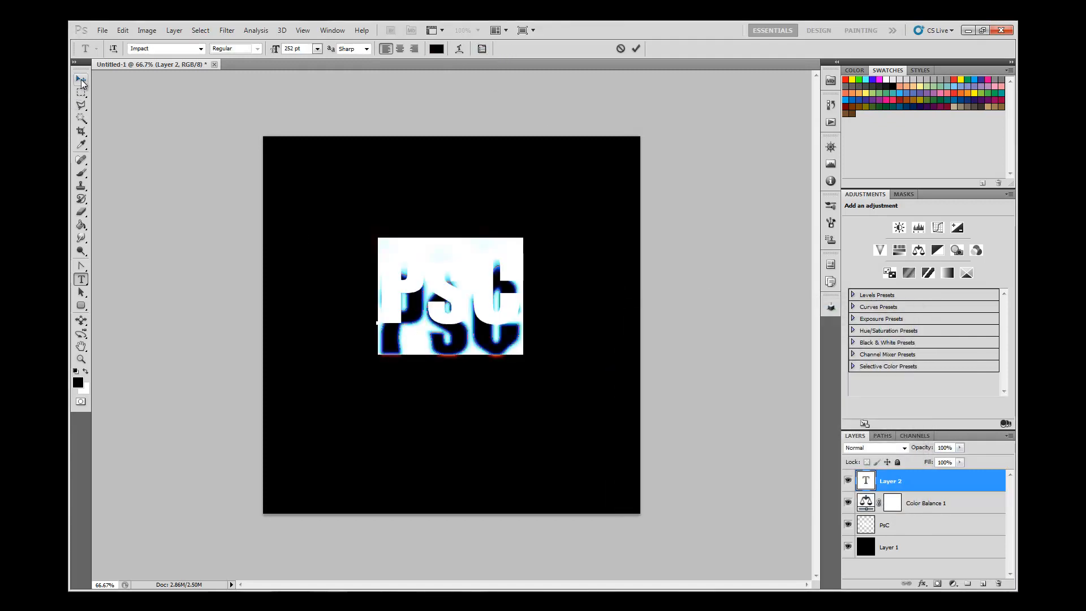
Step: Commit the black text and align it exactly over the flaming letters, checking the fit up close
key("ctrl+Return")
left_click_drag(444, 292, 443, 323)
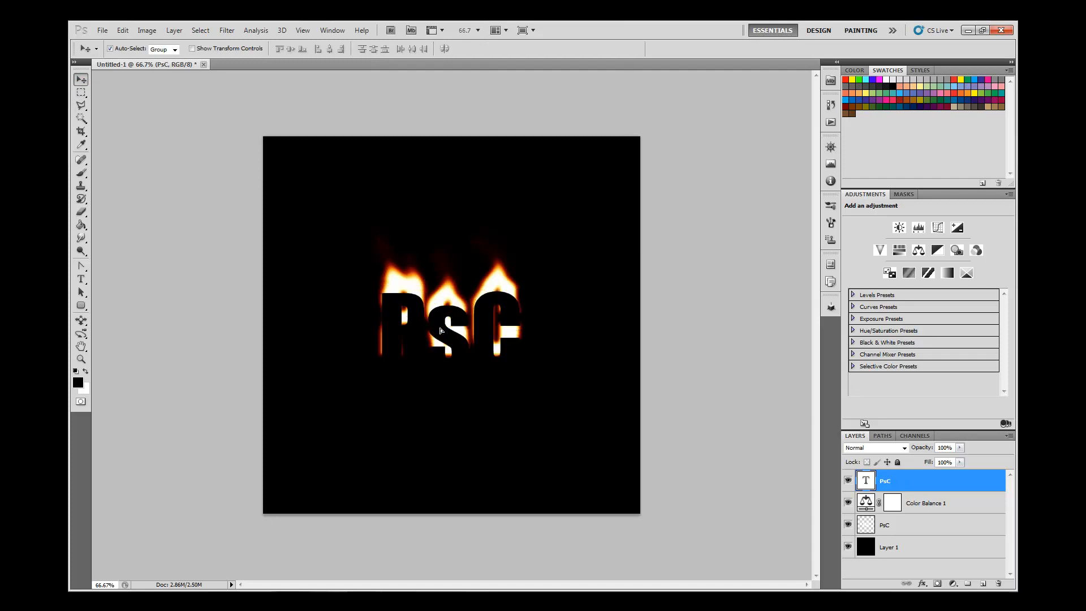
key("ctrl+plus")
key("ctrl+plus")
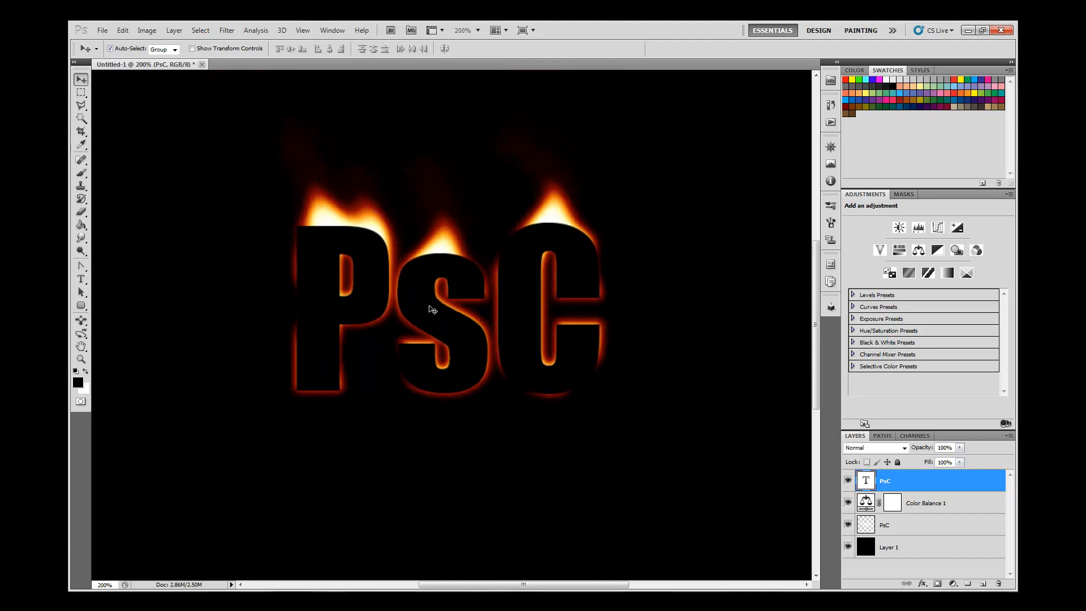
key("ctrl+minus")
key("ctrl+minus")
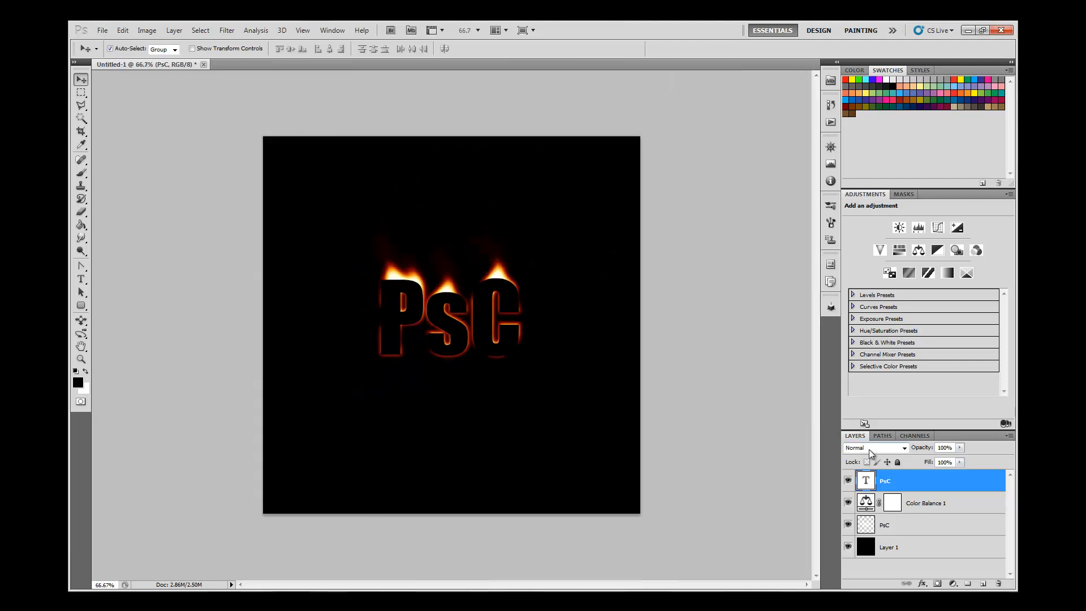
Step: Set the black text layer's blend mode to Overlay and enable a Pattern Overlay effect on it
left_click(871, 448)
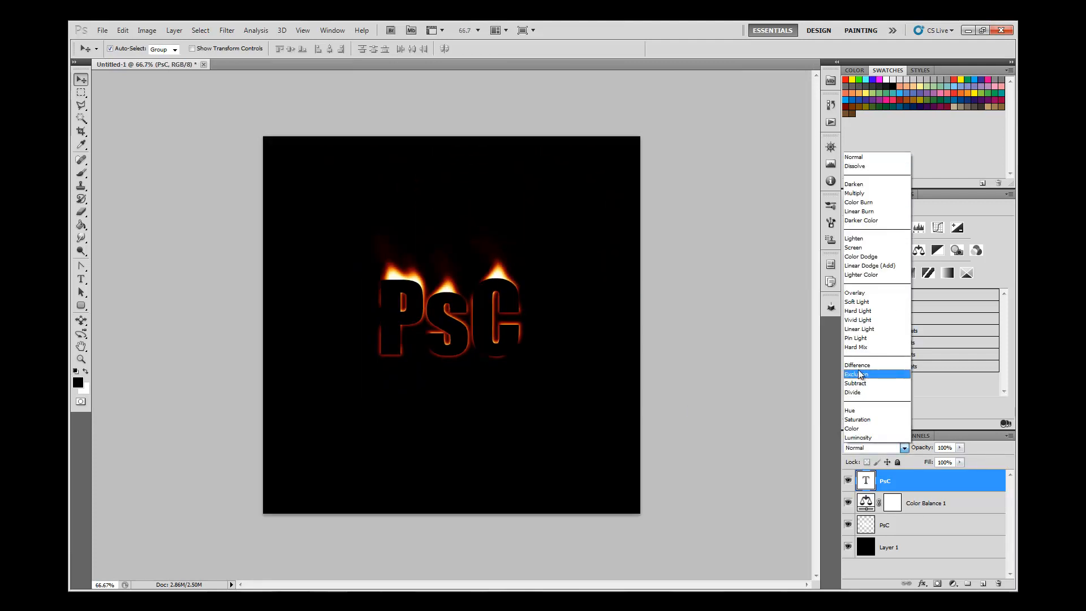
left_click(850, 292)
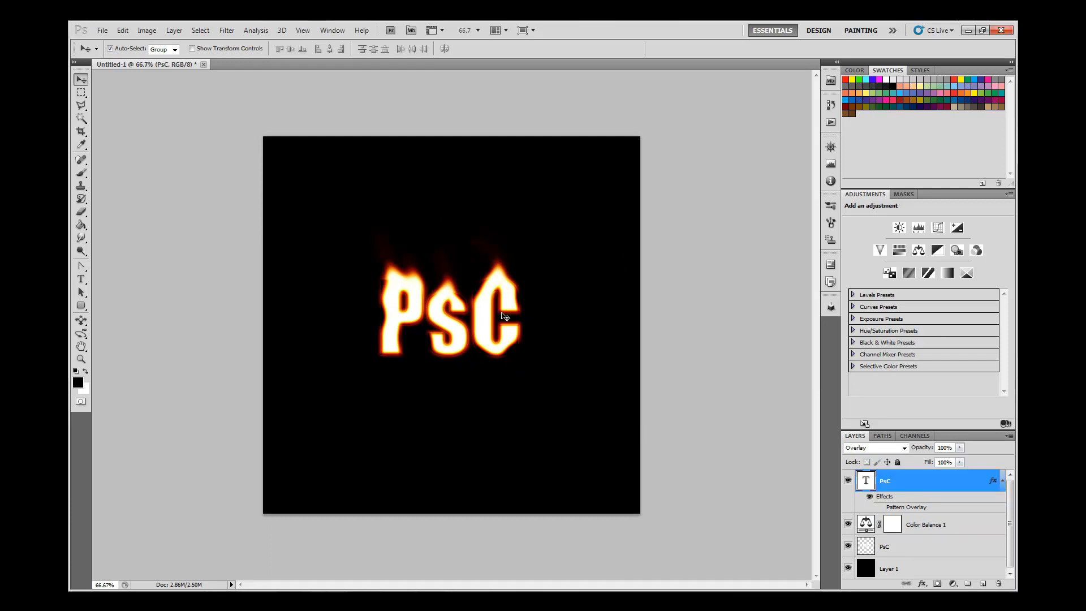
right_click(889, 488)
left_click(936, 177)
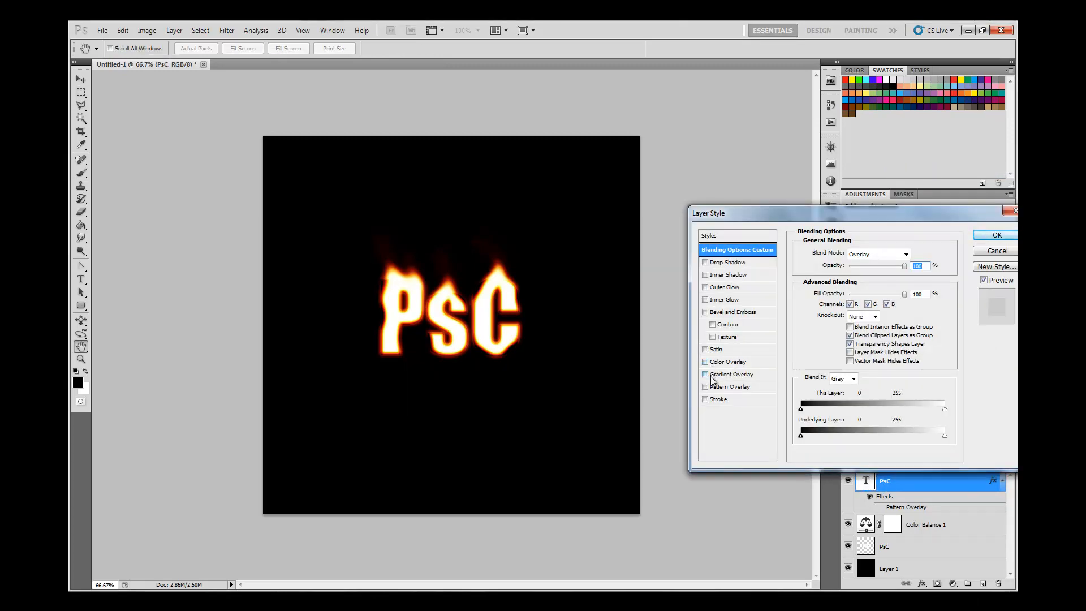
left_click(707, 388)
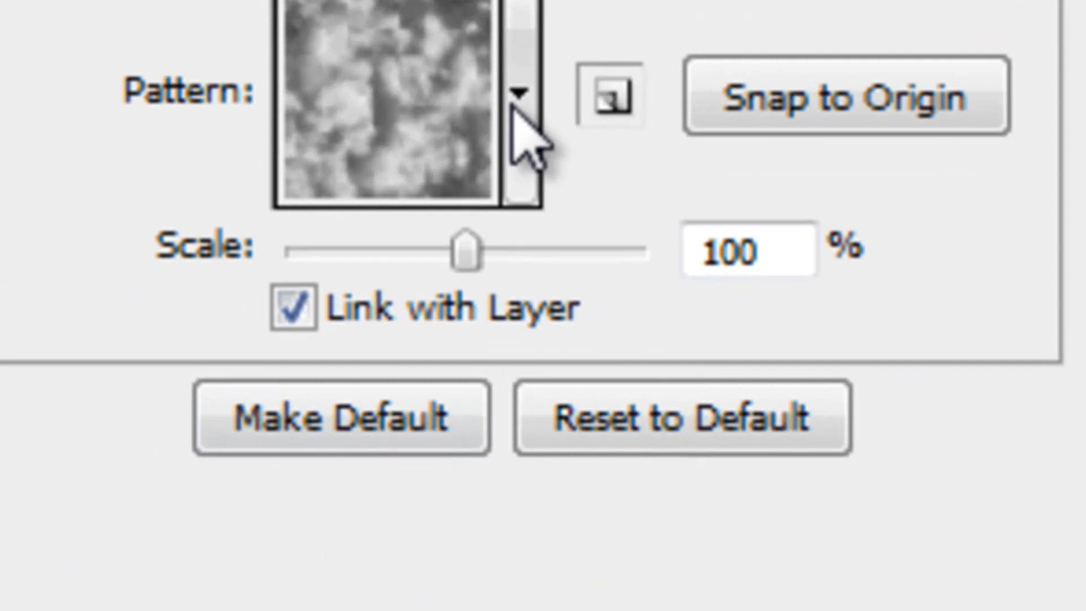
Step: Choose the mottled gray cloud pattern for the overlay with Vivid Light blending, and apply the layer style
left_click(516, 102)
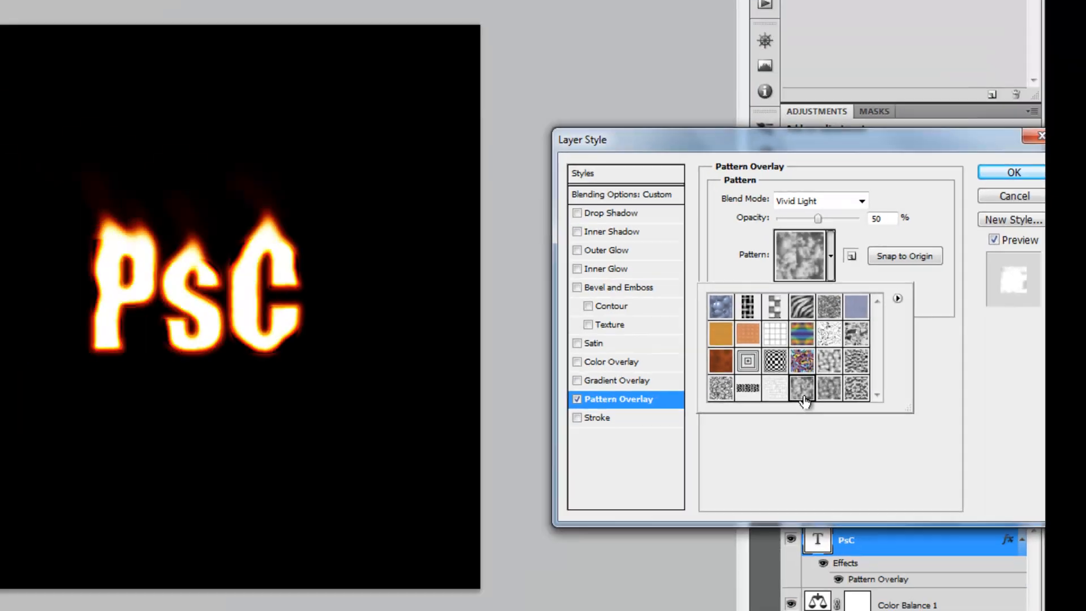
double_click(441, 474)
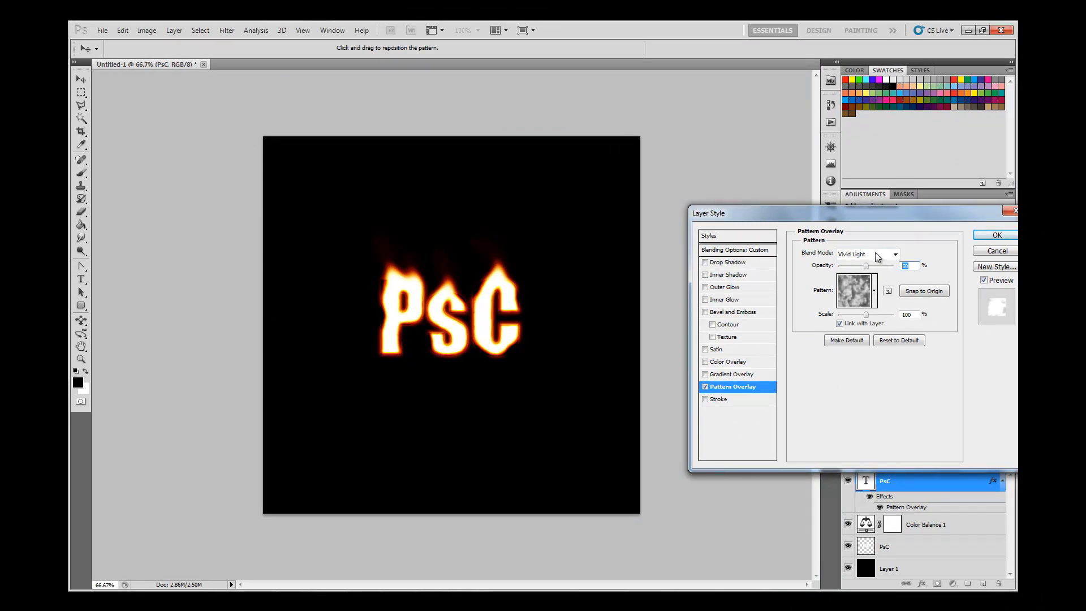
left_click(876, 254)
left_click(856, 428)
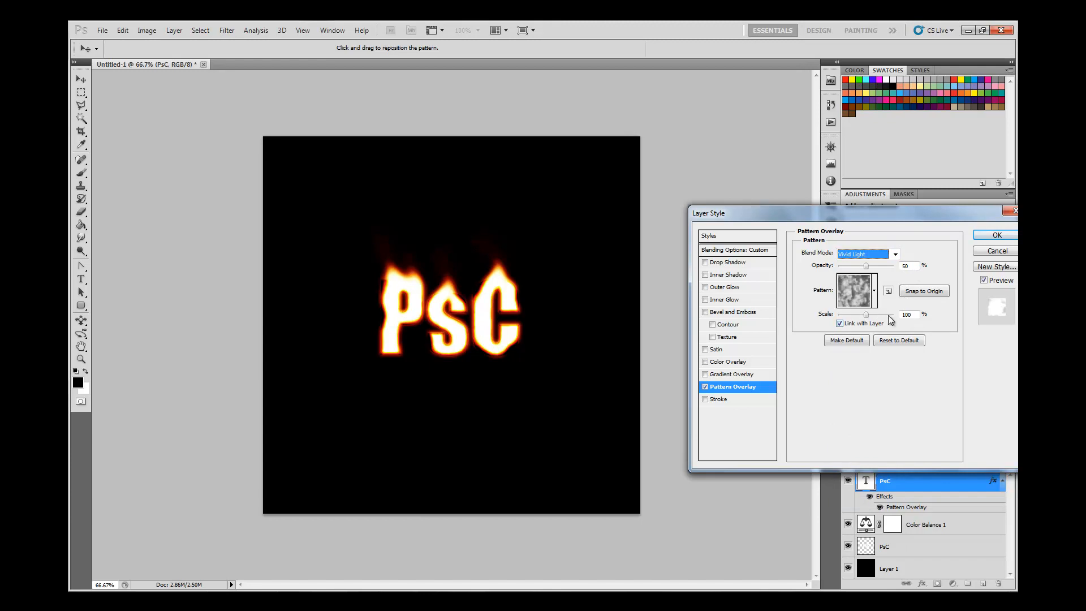
left_click(997, 234)
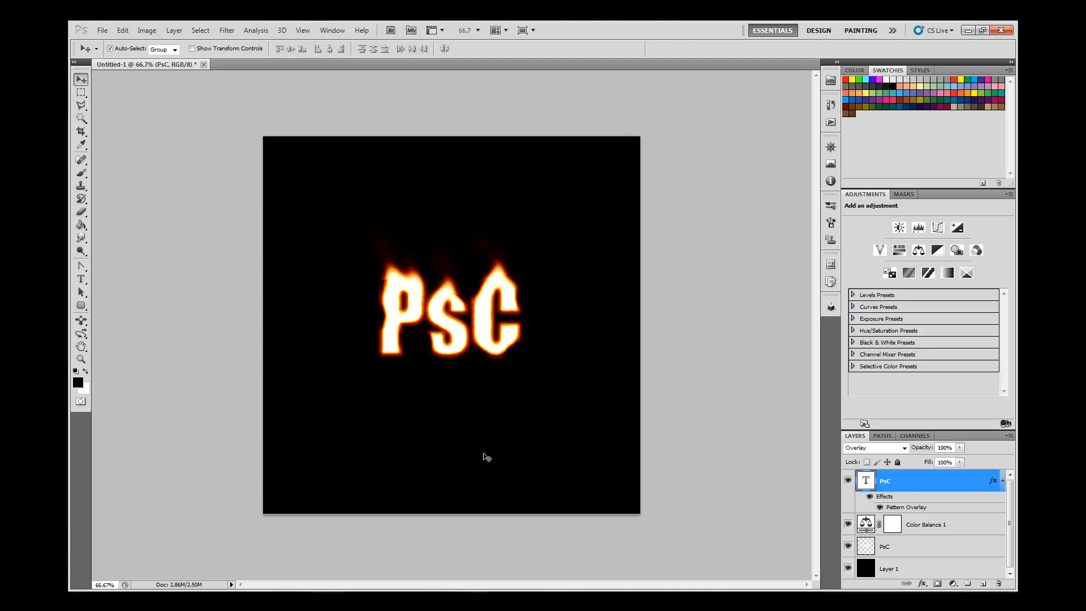
Step: Switch to Firefox and look through the PhotoShopChannel page on YouTube
left_click(286, 602)
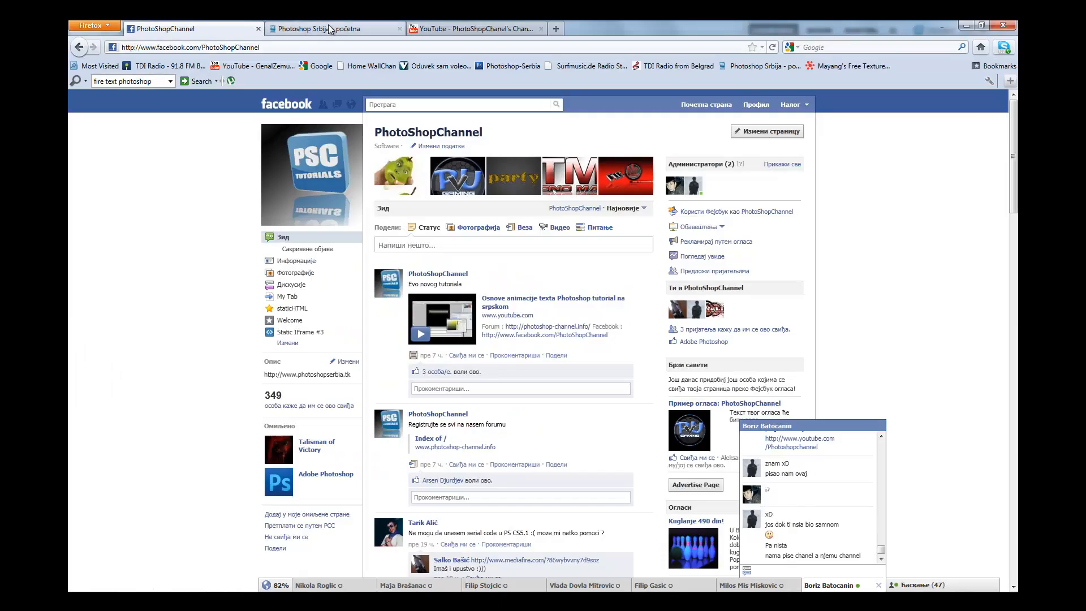
left_click(445, 29)
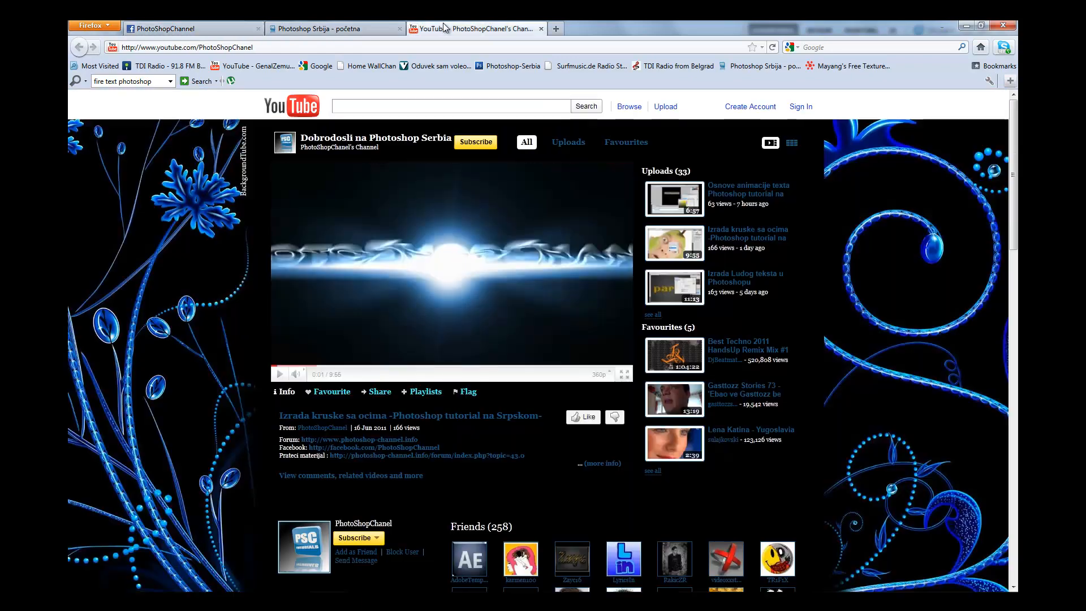
scroll(471, 189, "down", 5)
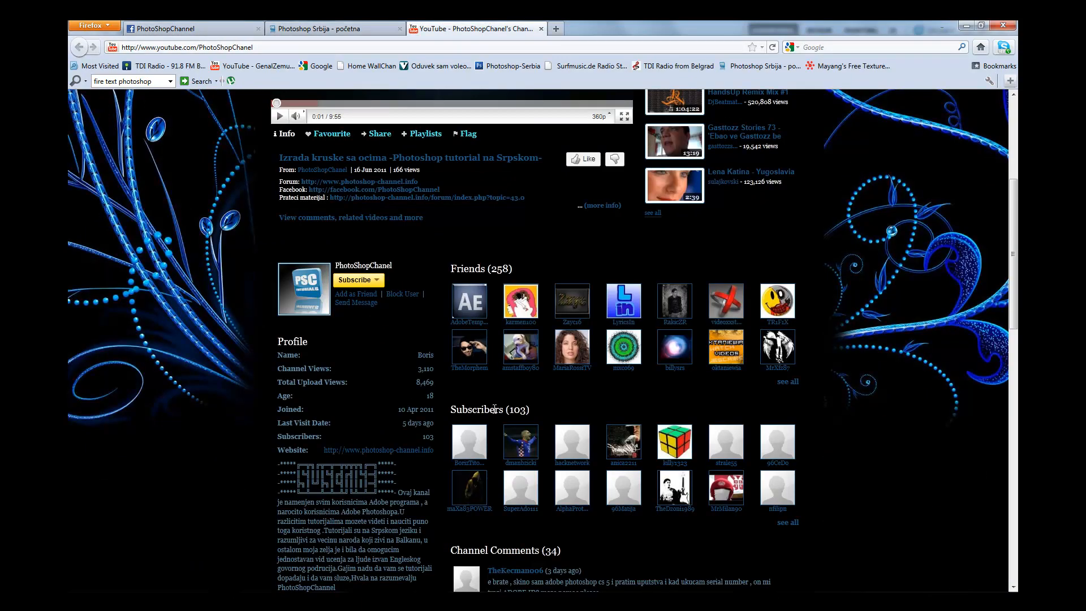